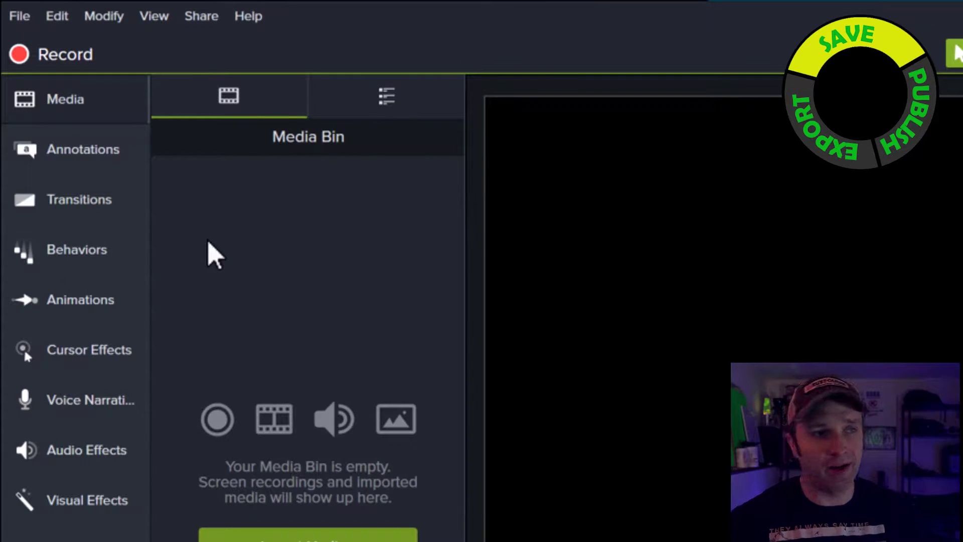
left_click(21, 18)
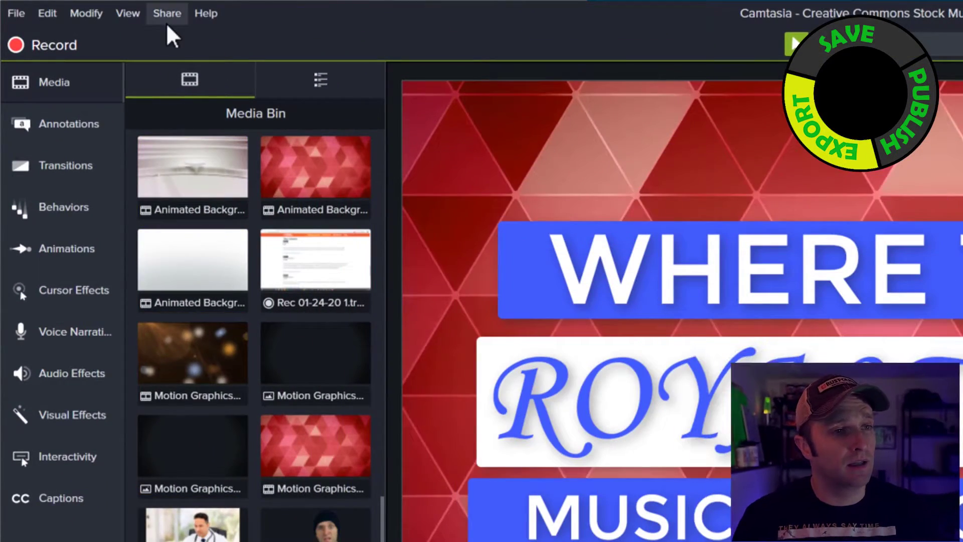
Start a local file export with custom production settings in the MP4 - Smart Player (HTML5) format.
left_click(167, 14)
left_click(139, 35)
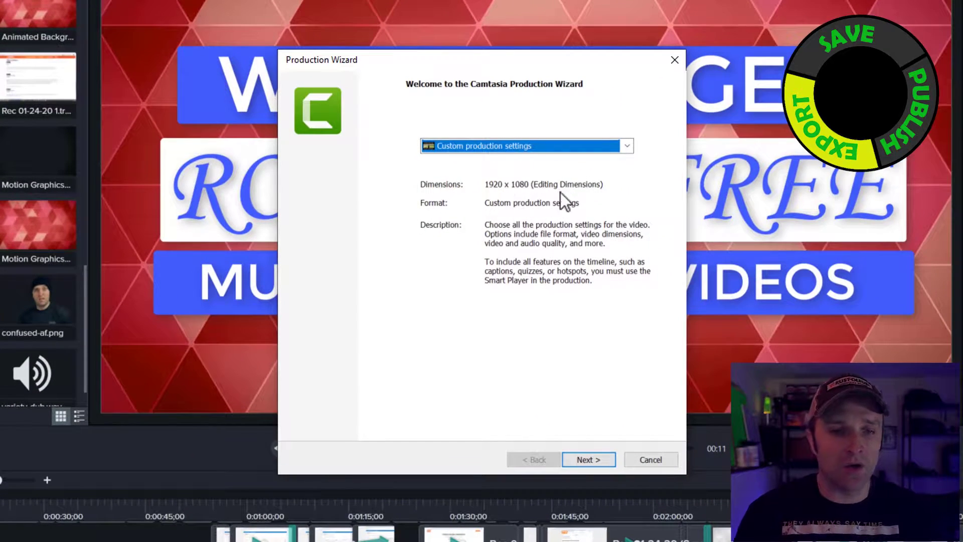
left_click(599, 452)
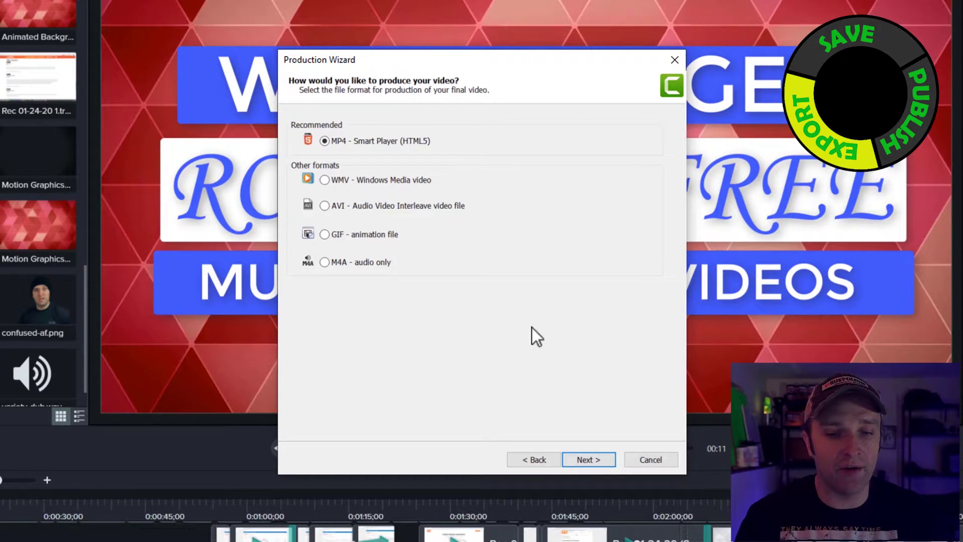
left_click(590, 461)
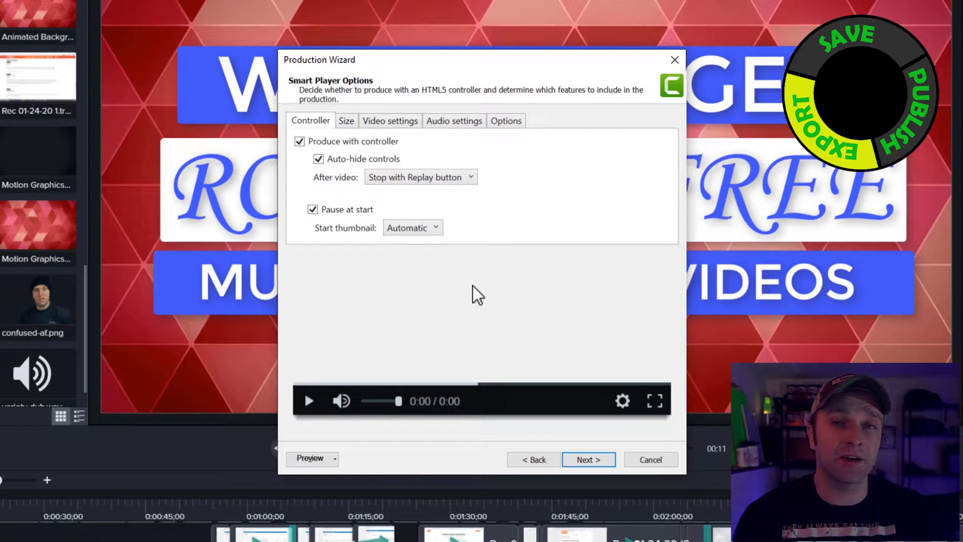
Disable producing with the controller and set the exported video's frame rate to 60.
left_click(299, 142)
left_click(344, 125)
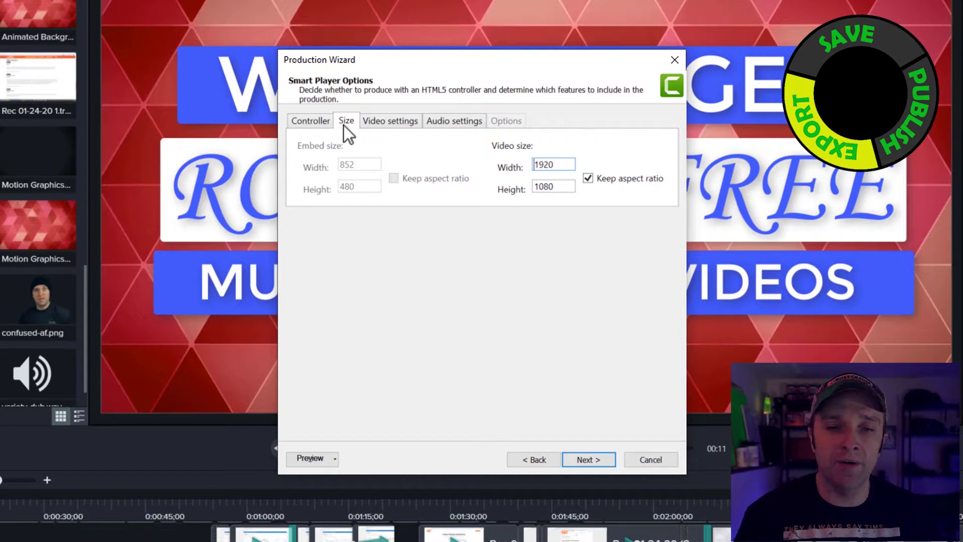
left_click(384, 119)
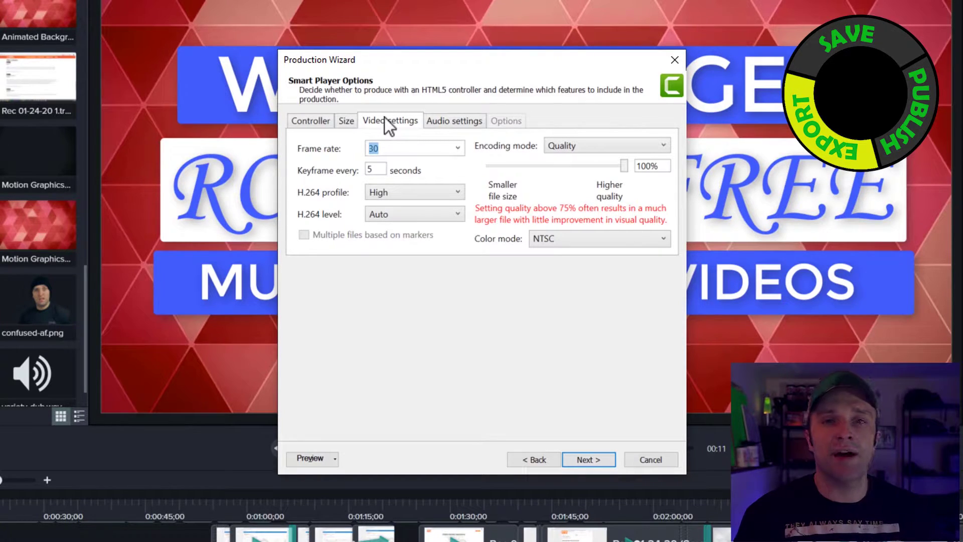
type("60")
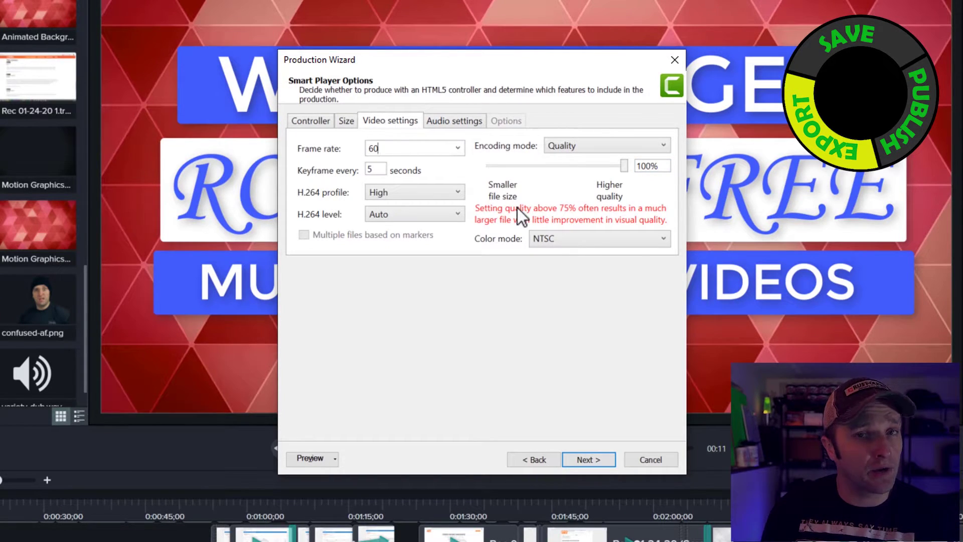
Keep audio encoding at a bit rate of 320 kbps and proceed to the video options.
left_click(460, 125)
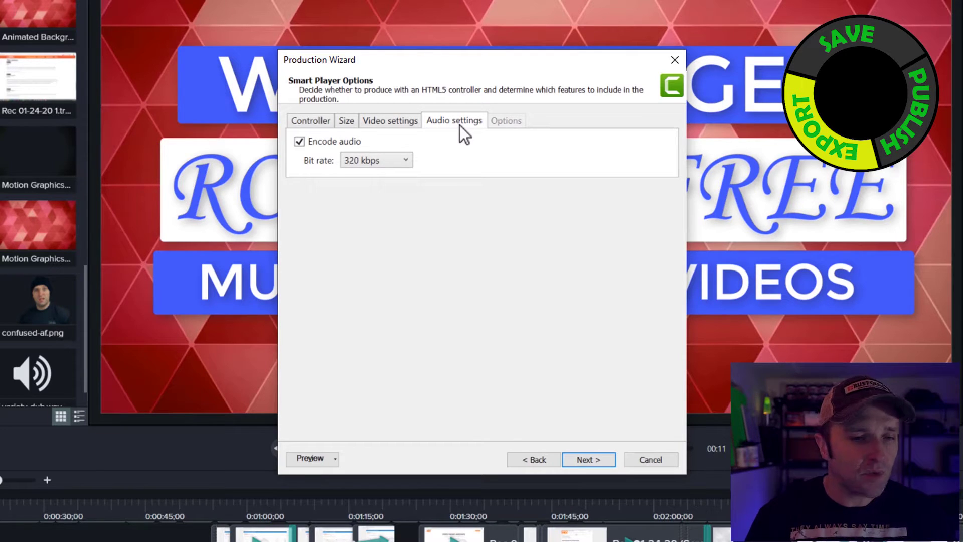
left_click(393, 162)
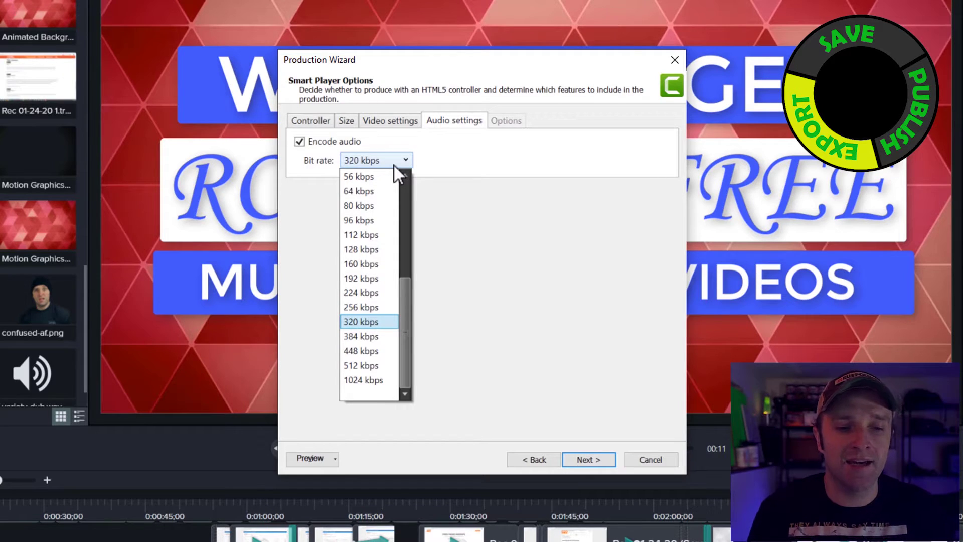
left_click(393, 164)
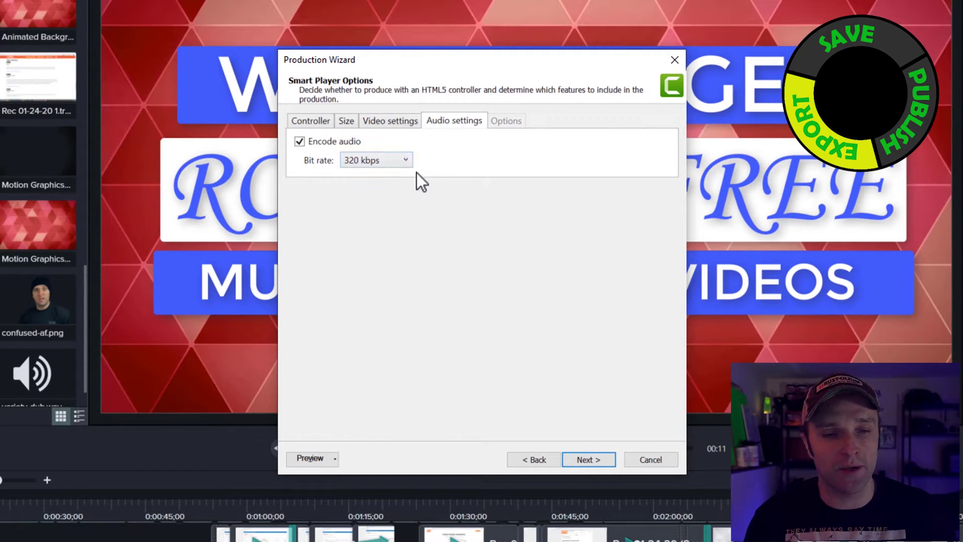
left_click(588, 460)
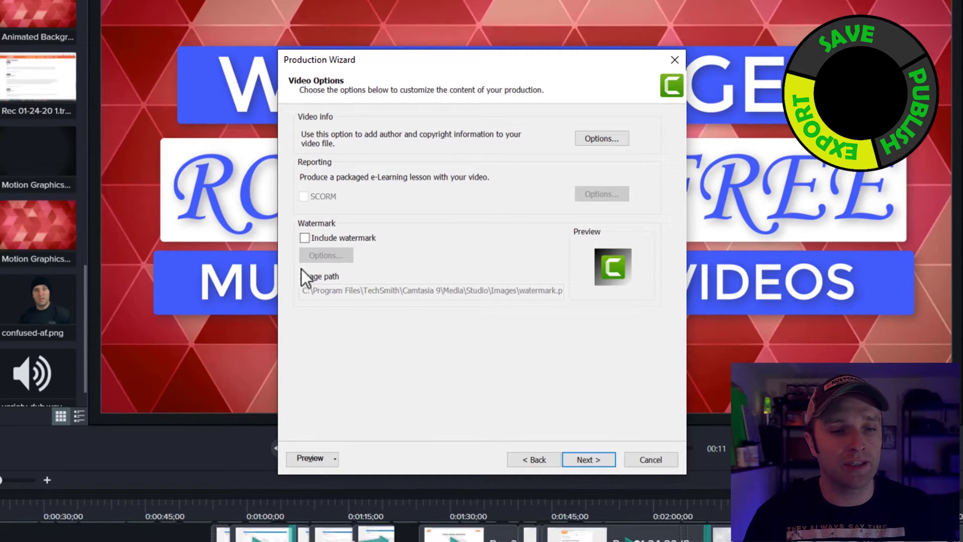
Try including a watermark, testing several positions before returning it to the video's lower-right corner.
left_click(331, 238)
left_click(333, 255)
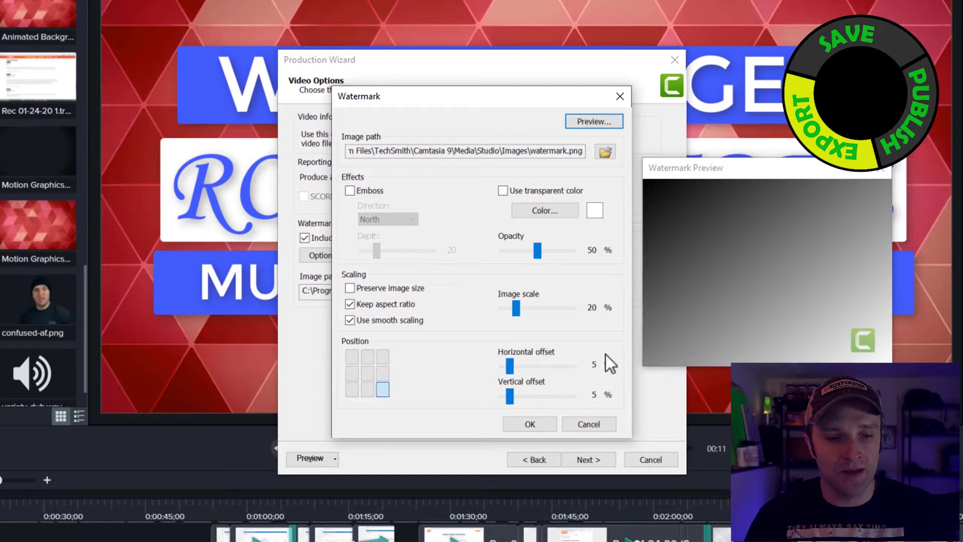
left_click(367, 390)
left_click(354, 388)
left_click(354, 375)
left_click(368, 374)
left_click(381, 373)
left_click(381, 358)
left_click(363, 357)
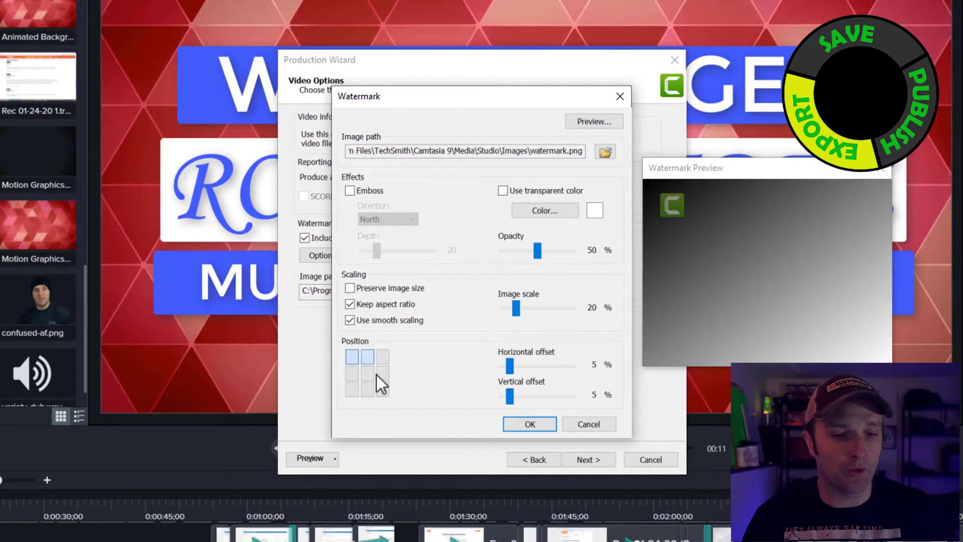
left_click(382, 388)
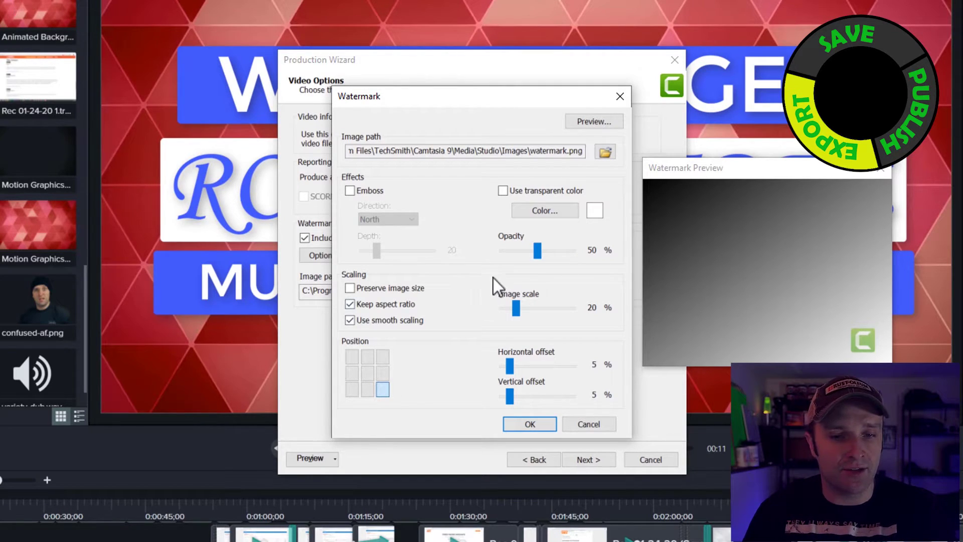
Try a watermark opacity of 65%, discard the watermark options and exclude the watermark from the production.
left_click_drag(528, 254, 548, 251)
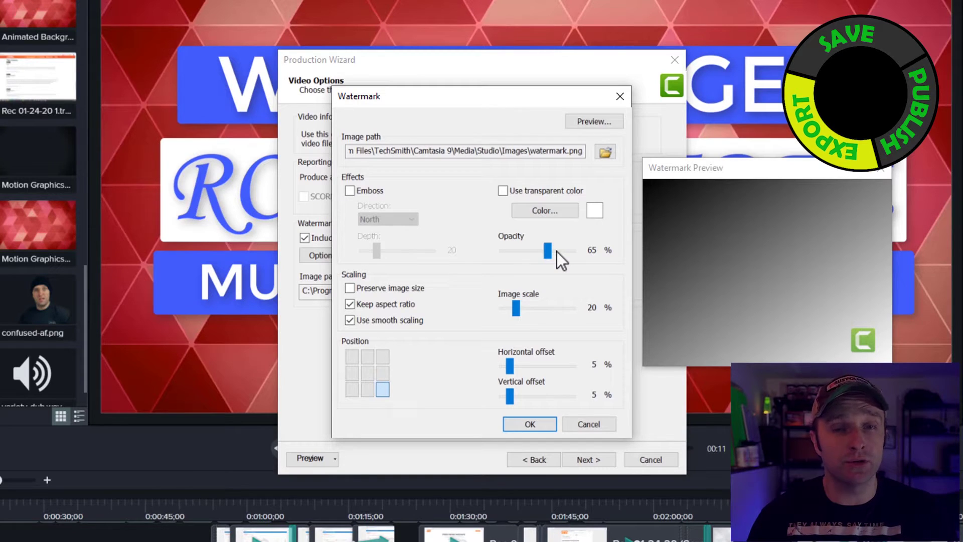
left_click(600, 420)
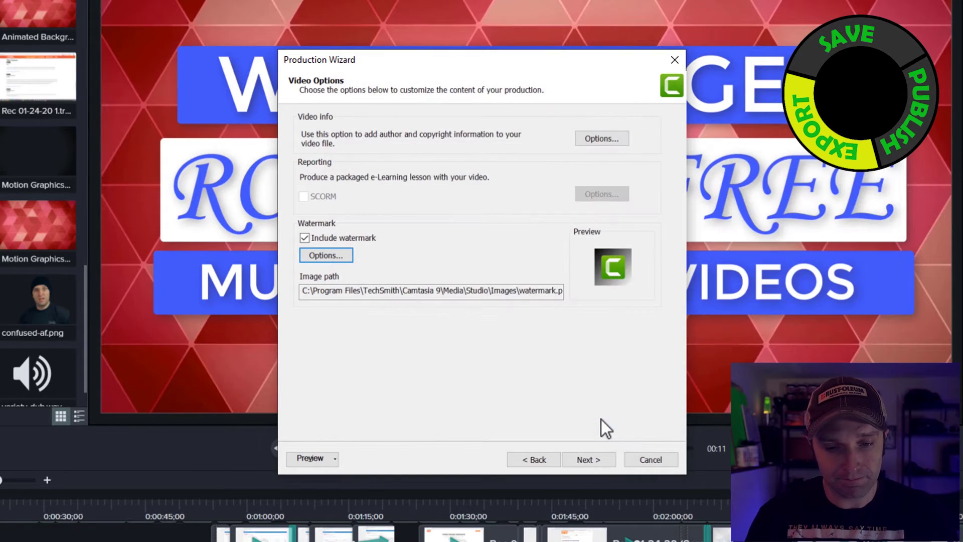
left_click(315, 238)
Set the production name to "another name" and close the wizard without producing the video.
left_click(596, 460)
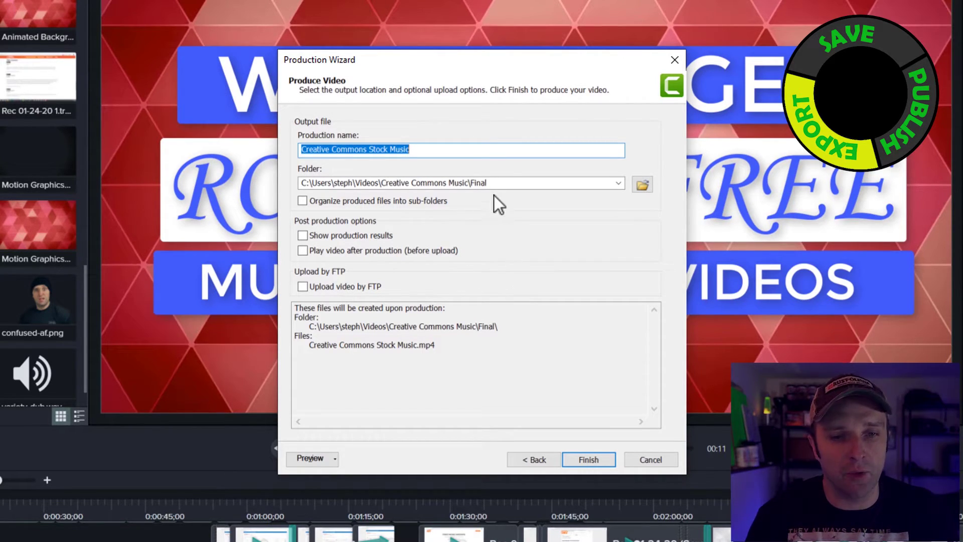
type("another name")
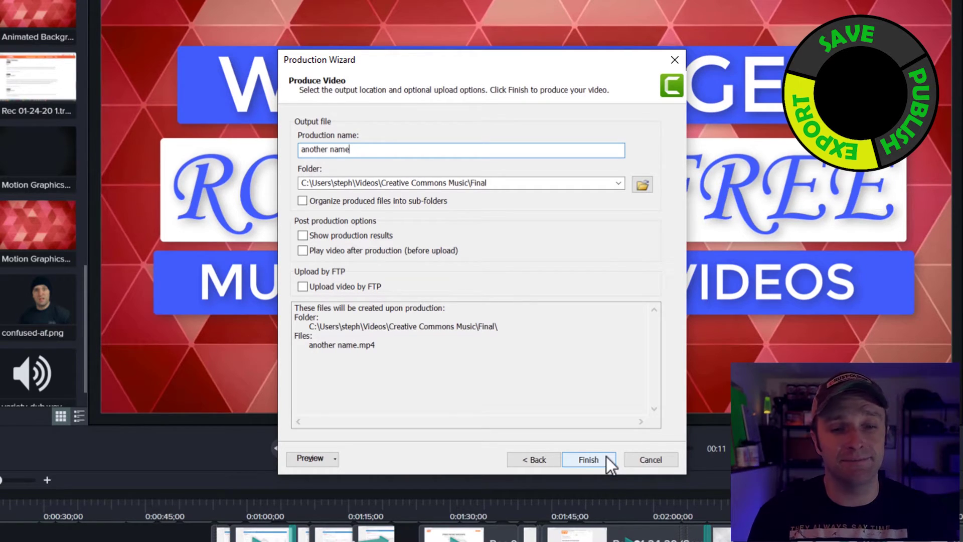
left_click(636, 455)
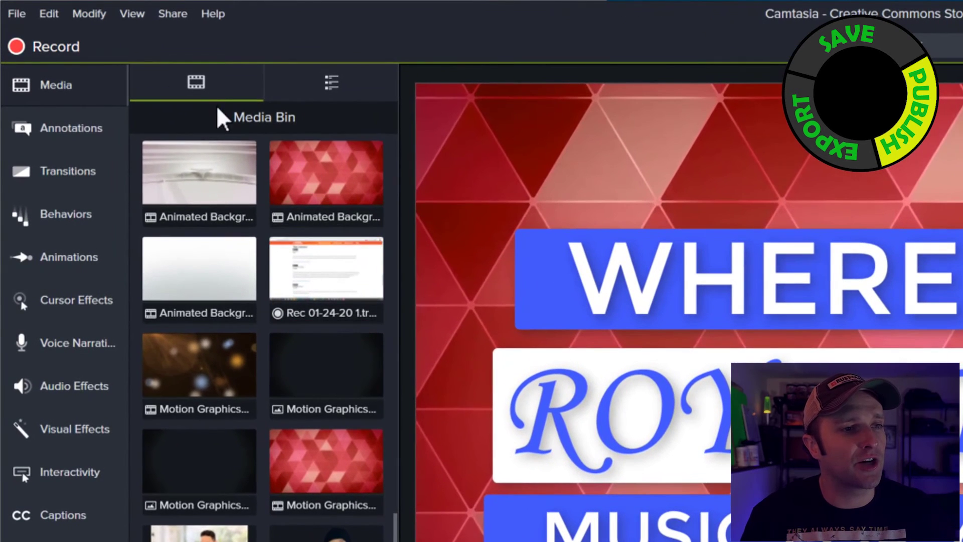
Start a YouTube upload of the video, go through its title, description and tags, and set its privacy to Public.
left_click(182, 16)
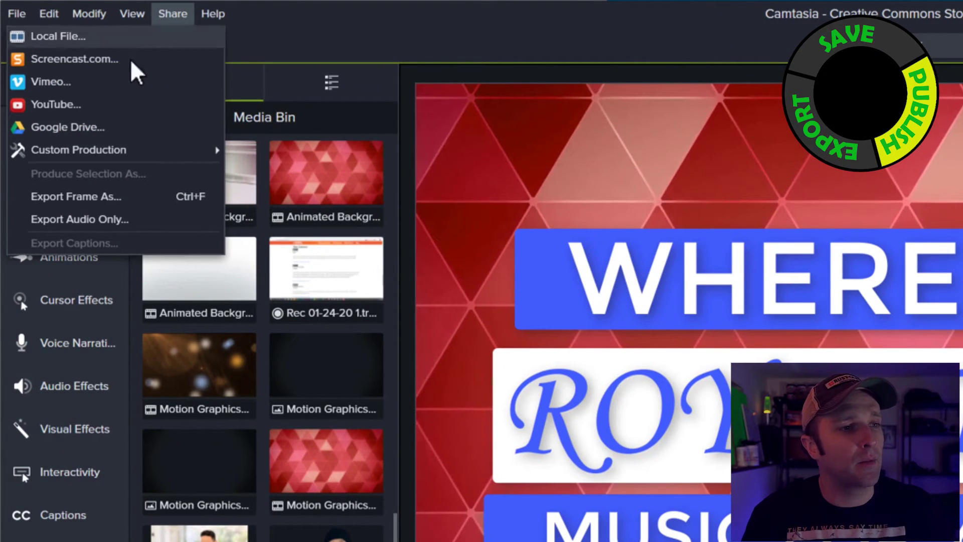
left_click(119, 106)
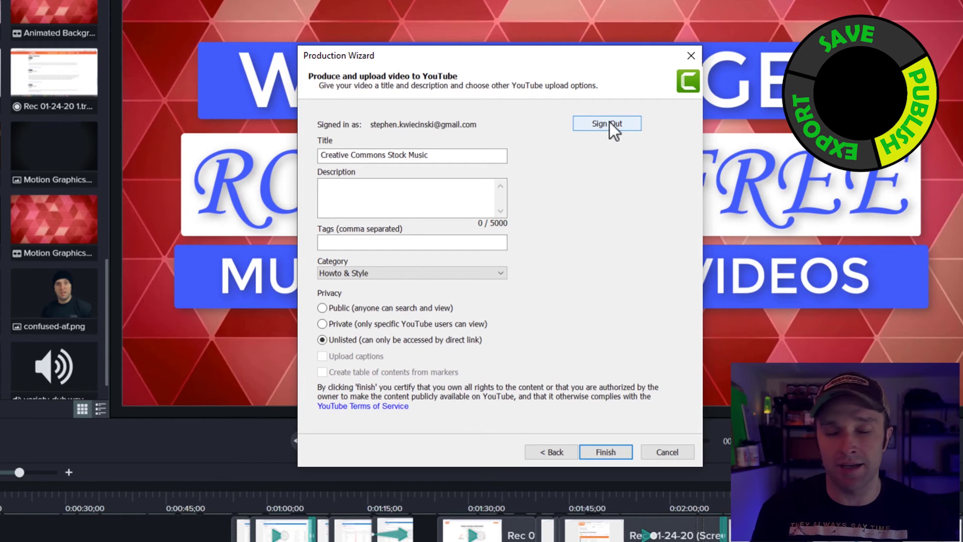
left_click(488, 153)
left_click(447, 189)
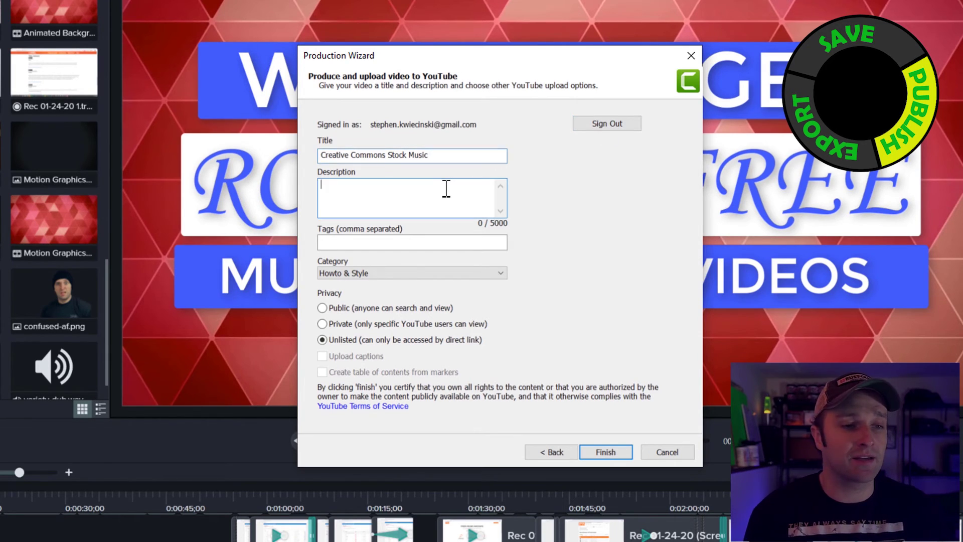
left_click(468, 246)
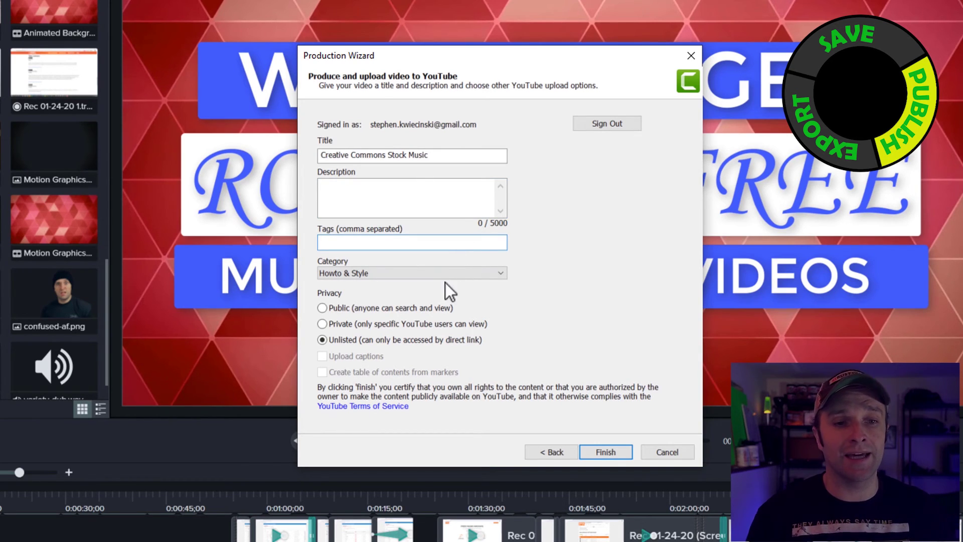
left_click(349, 307)
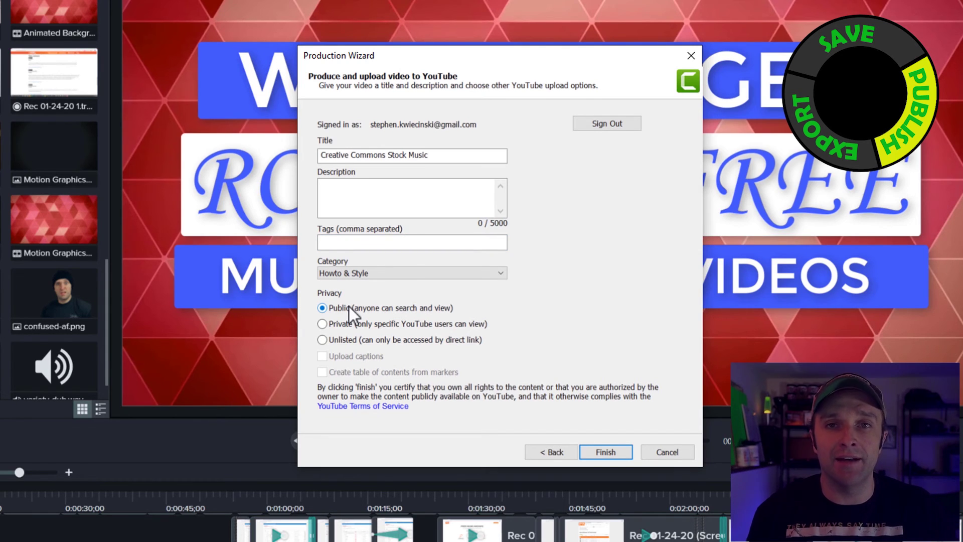